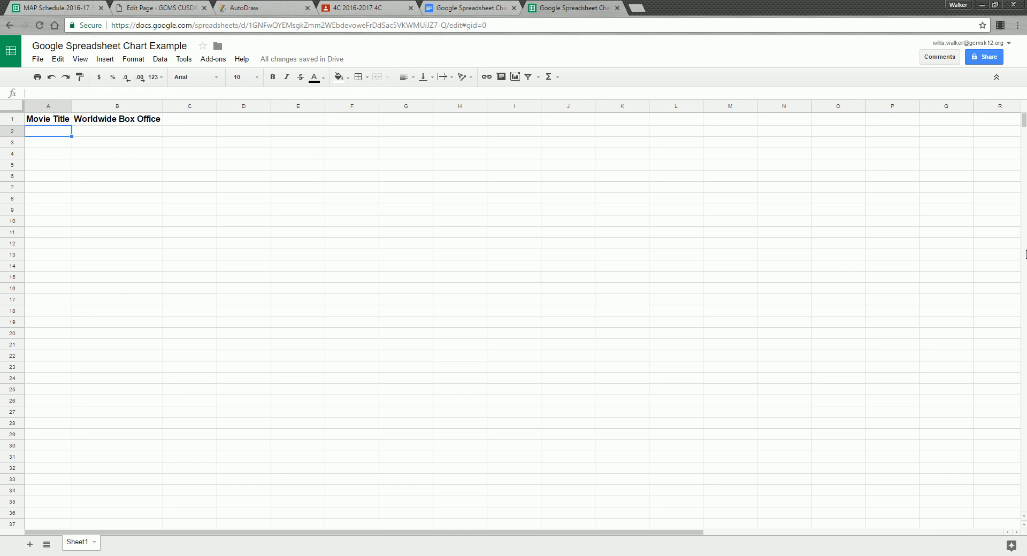
- Enter the movie Rogue One in row 2 with a worldwide box office of 675,000,000
type("Rogue One")
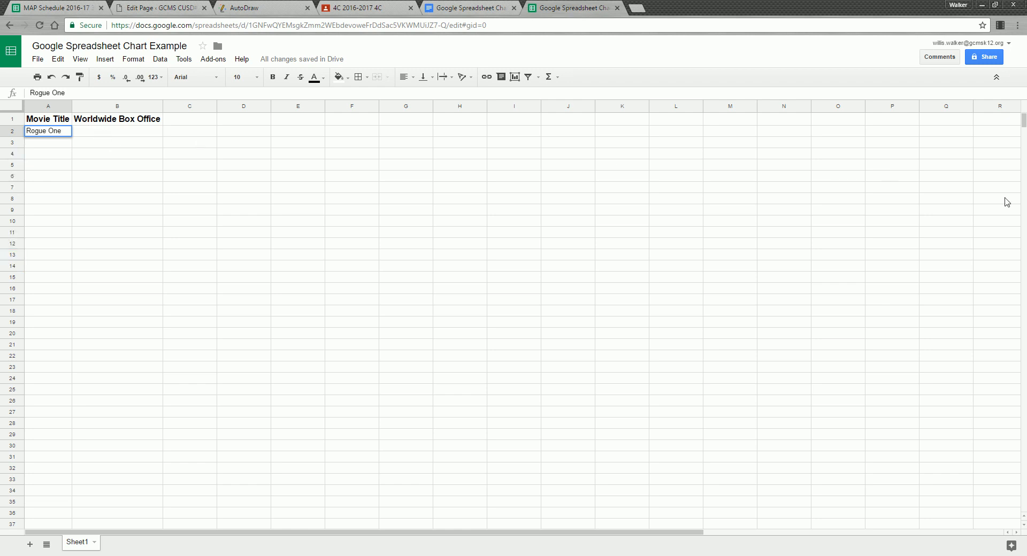
key("Tab")
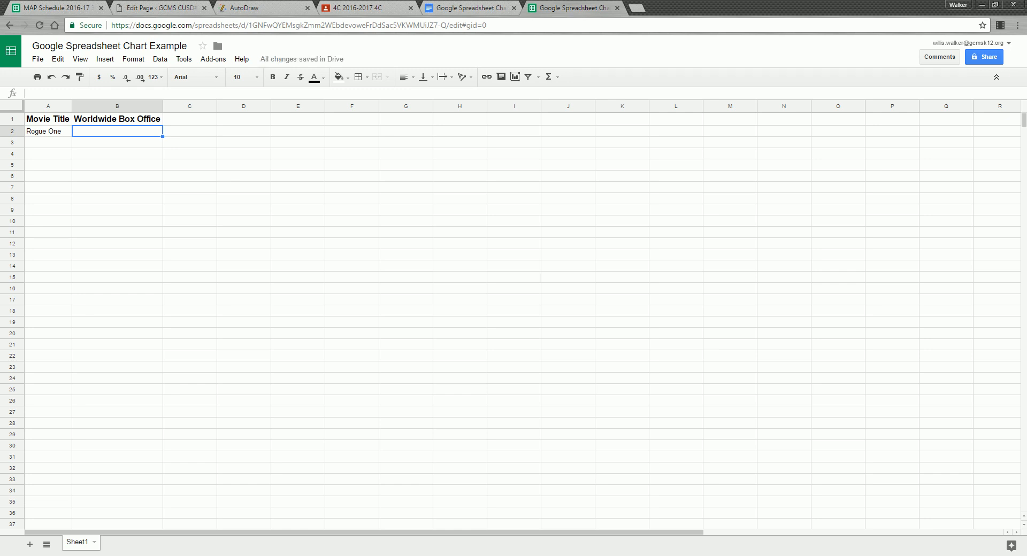
type("675,000")
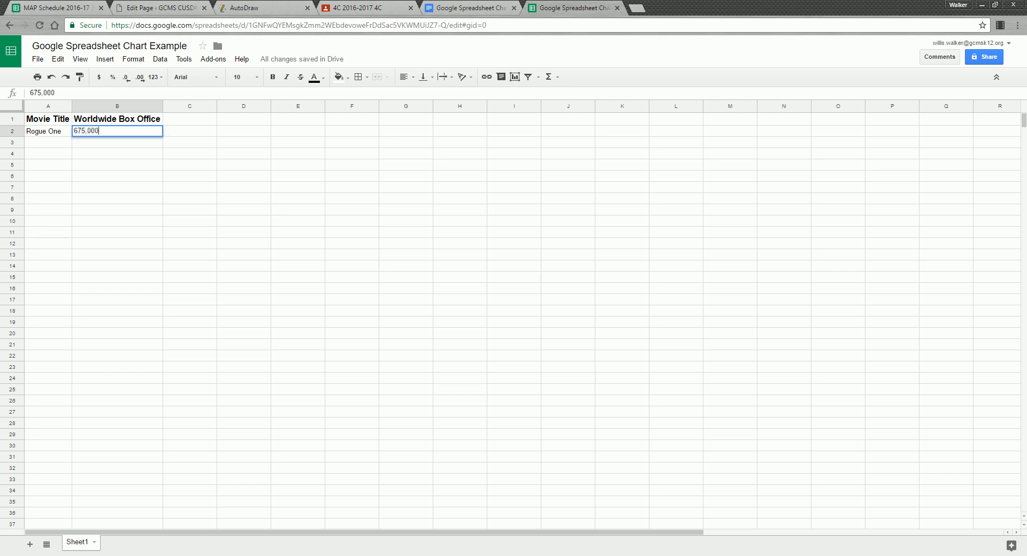
type(",000")
key("Return")
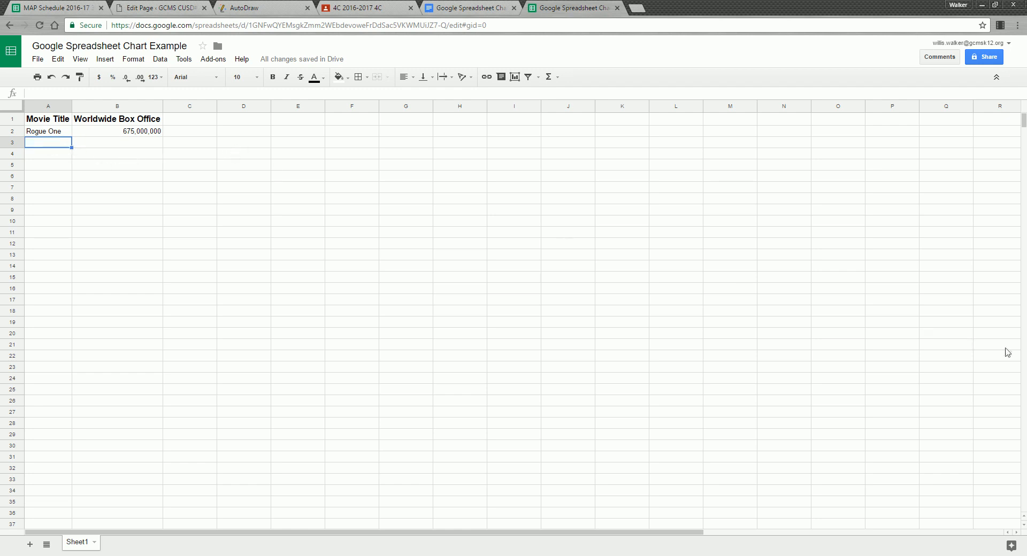
- Enter the movie Suicide Squad in row 3 with a worldwide box office of 745,600,000
left_click(56, 142)
type("Suicide Squad")
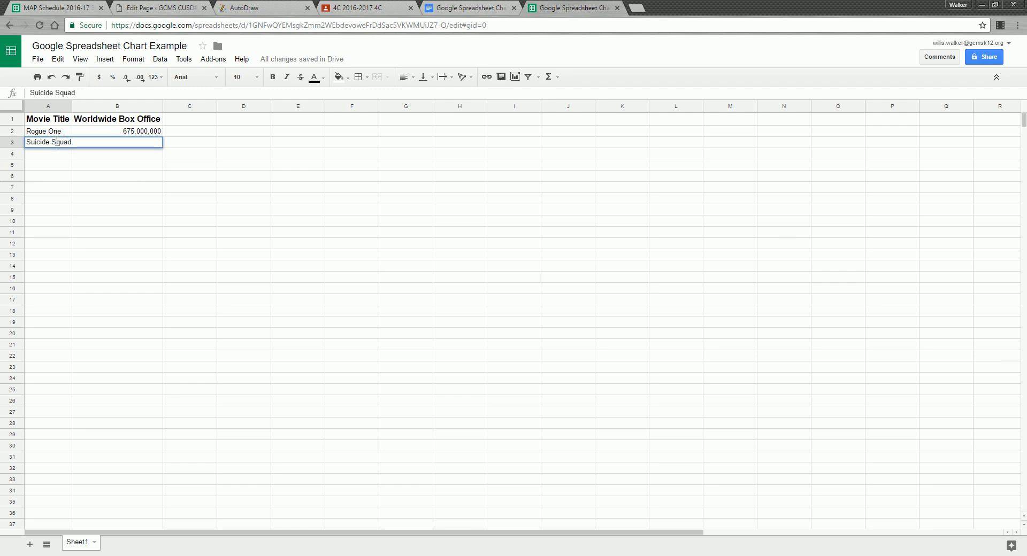
key("Tab")
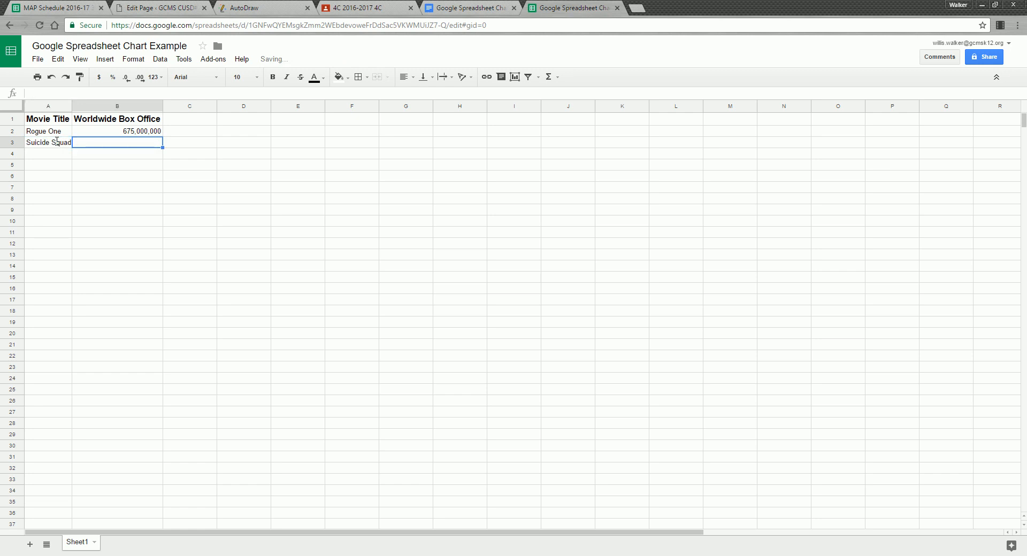
type("745")
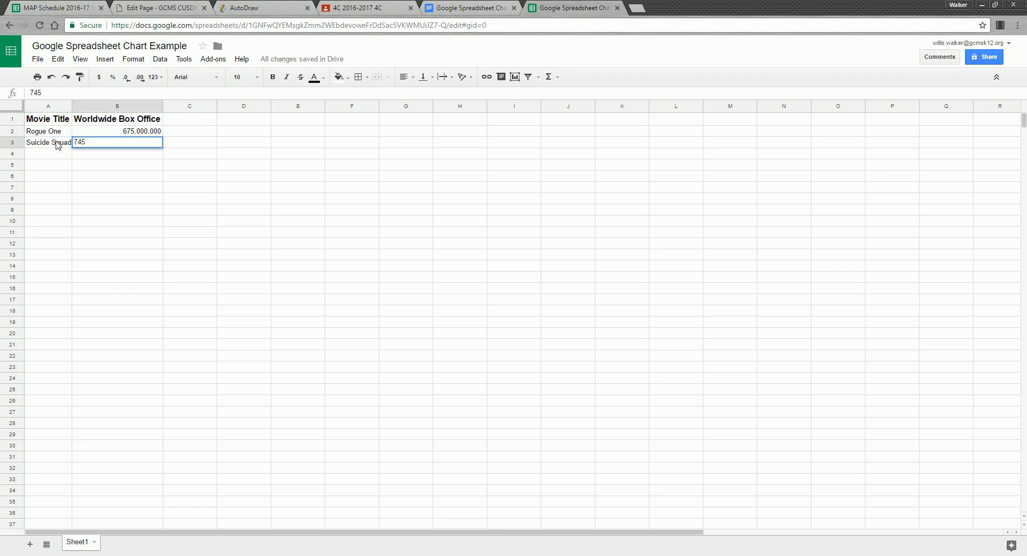
type(",600,000")
key("Return")
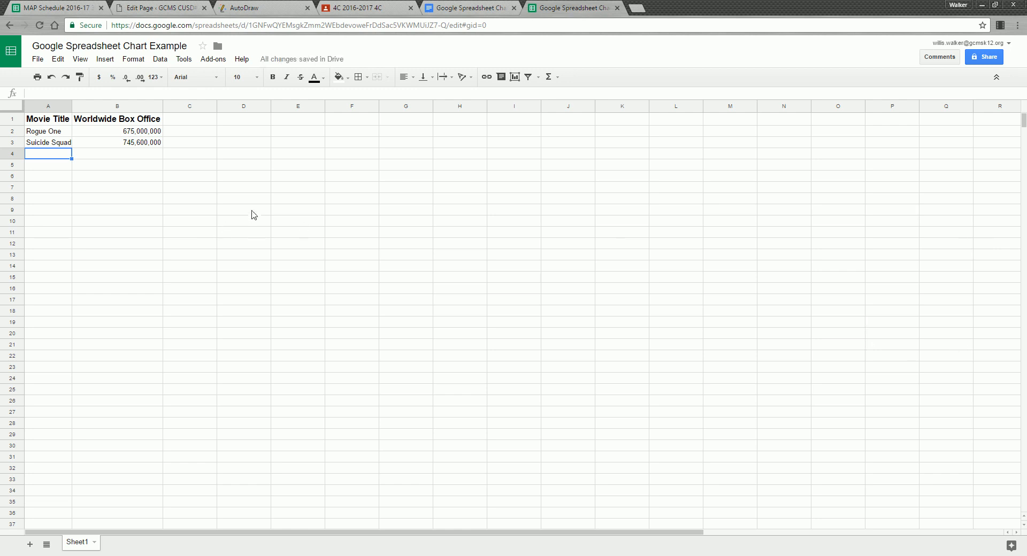
- Enter the movie Fantastic Beasts in row 4 with a worldwide box office of 746,100,000
type("Fantastic Beasts")
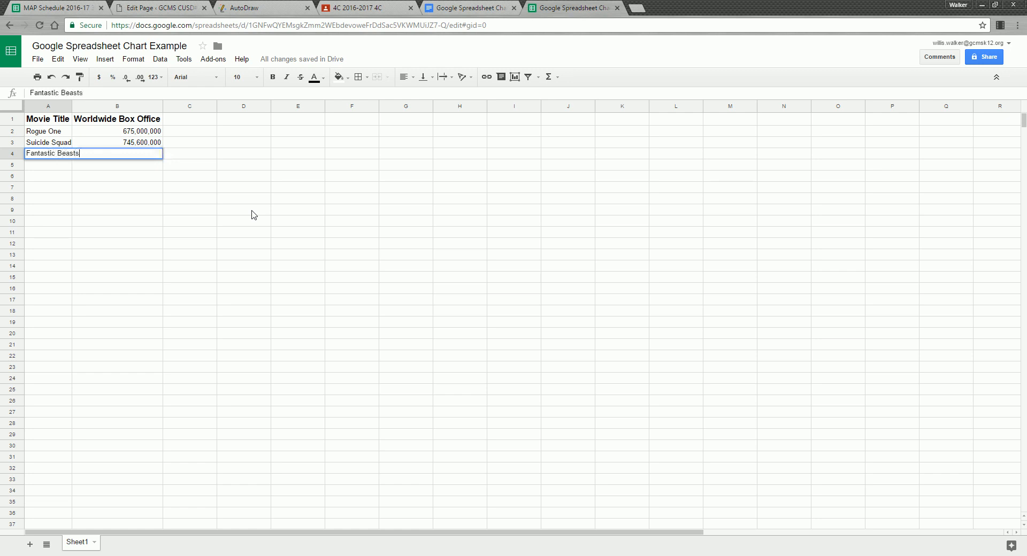
type(" and Where to")
key("BackSpace")
key("BackSpace")
key("BackSpace")
key("BackSpace")
key("BackSpace")
key("BackSpace")
key("BackSpace")
key("BackSpace")
key("BackSpace")
key("BackSpace")
key("BackSpace")
key("Tab")
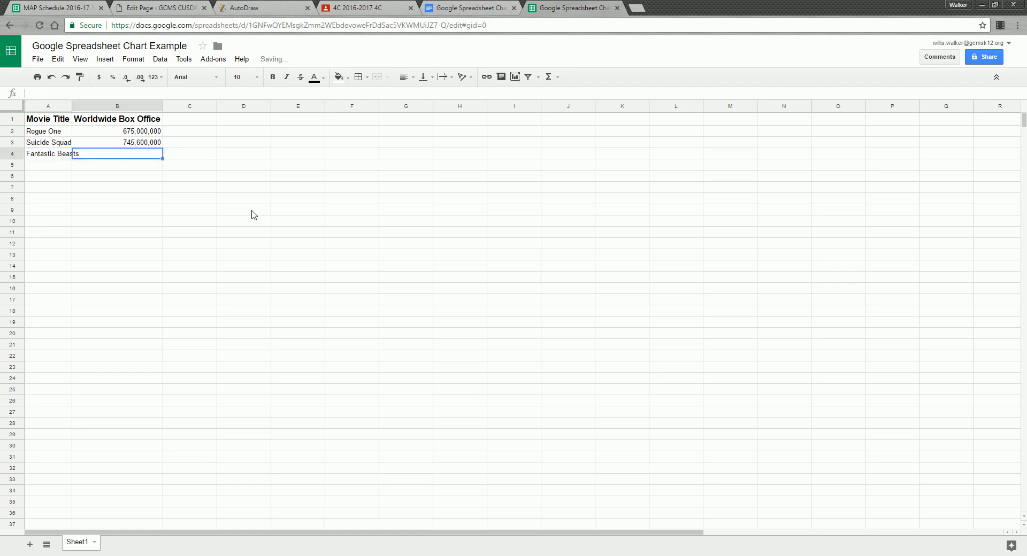
type("746")
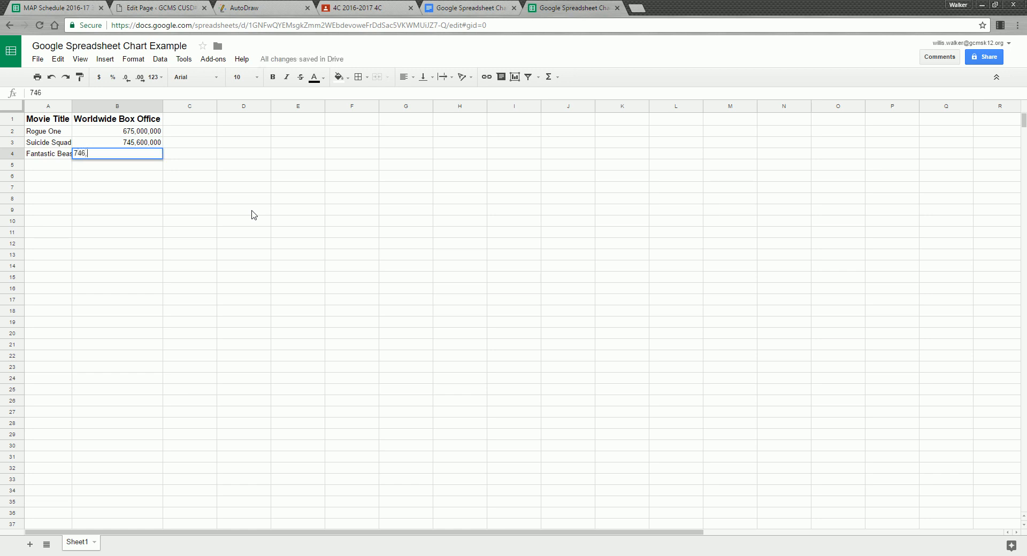
type(",100,00")
key("Return")
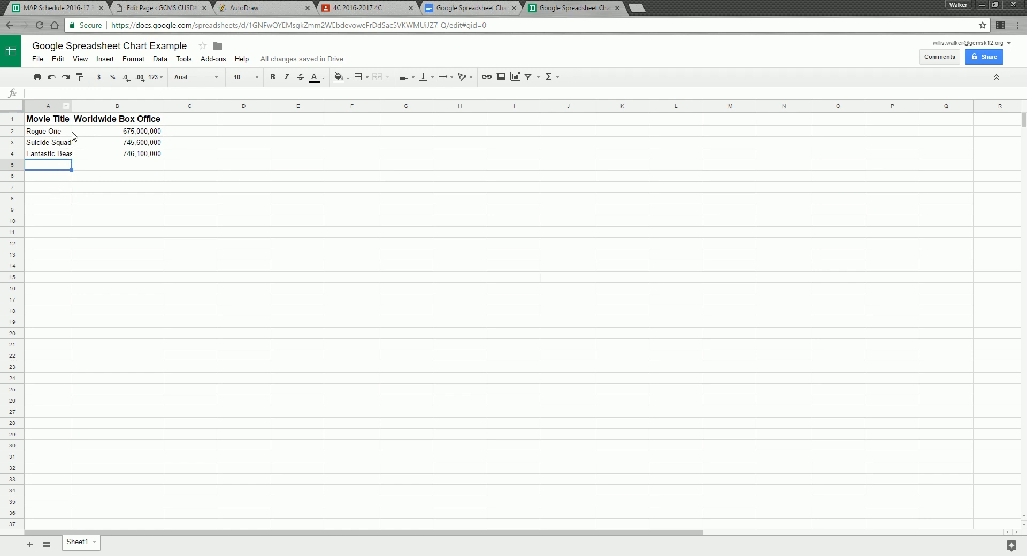
- Widen column A slightly beyond its longest movie title so every title fits
double_click(70, 106)
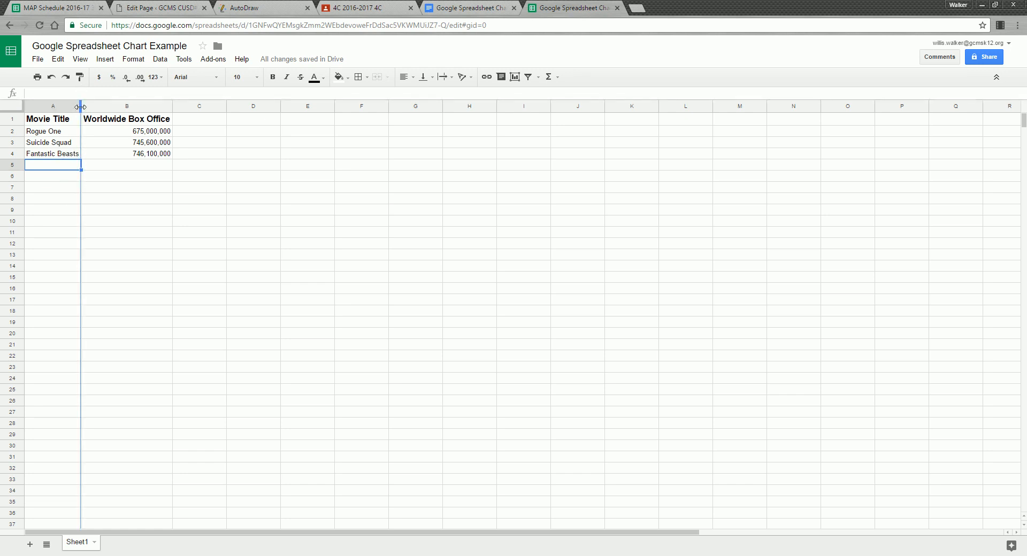
left_click_drag(80, 107, 187, 103)
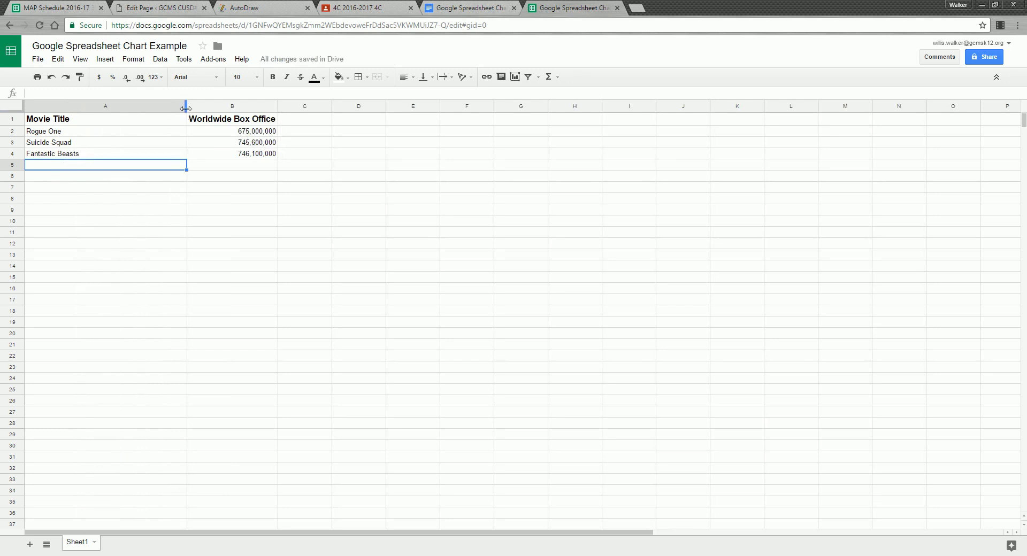
left_click_drag(187, 107, 87, 122)
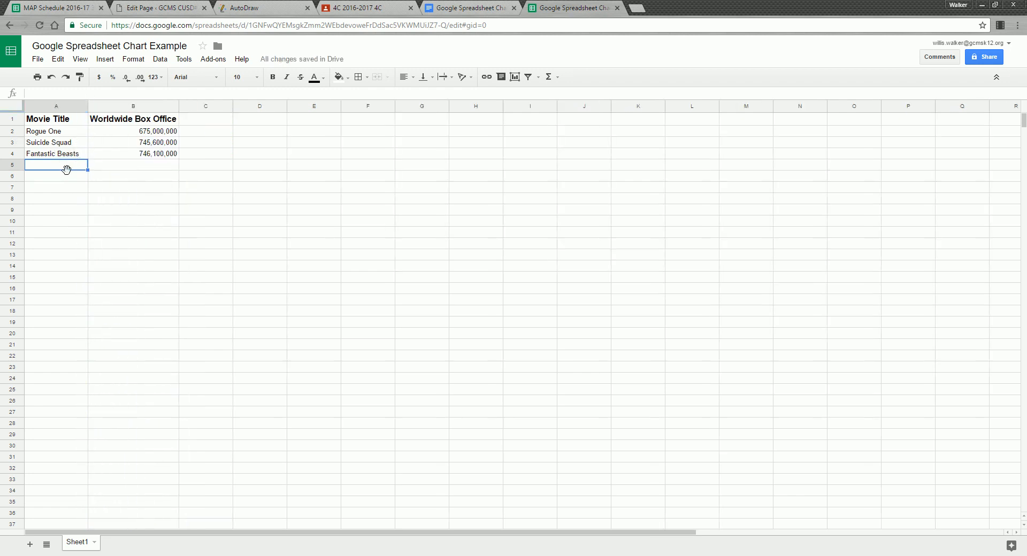
- Format the box office amounts in B2:B4 as Currency (rounded)
left_click(151, 135)
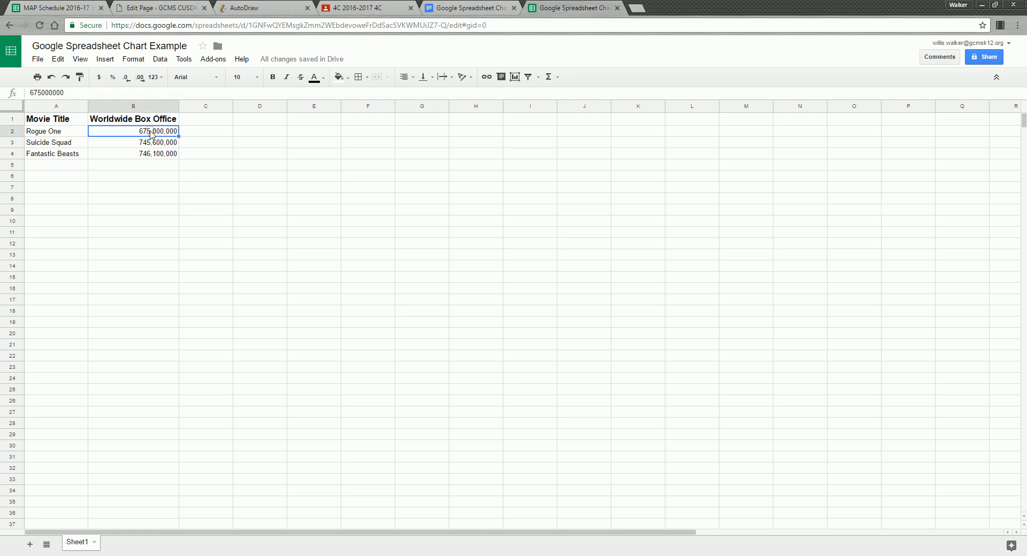
left_click(132, 155)
left_click_drag(142, 132, 142, 160)
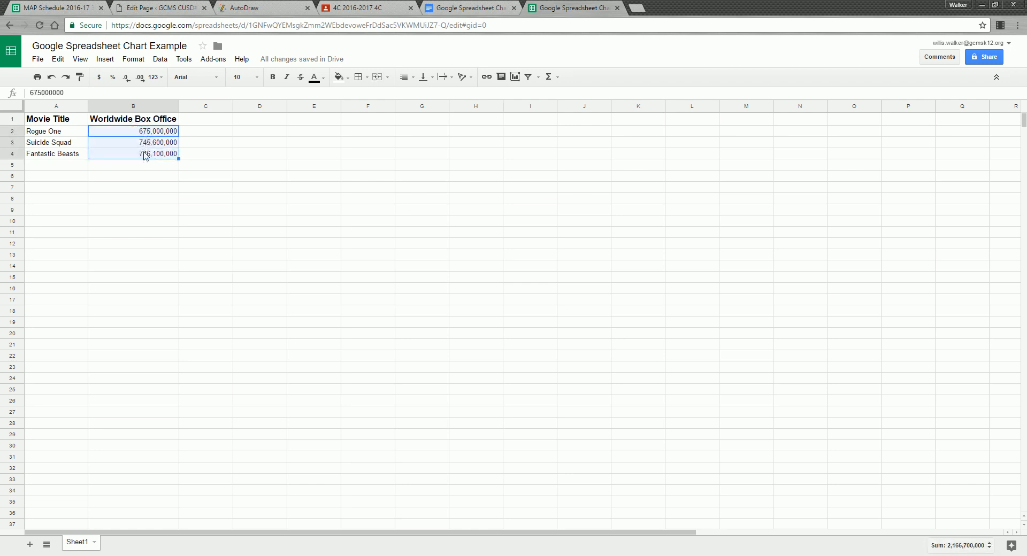
left_click(160, 59)
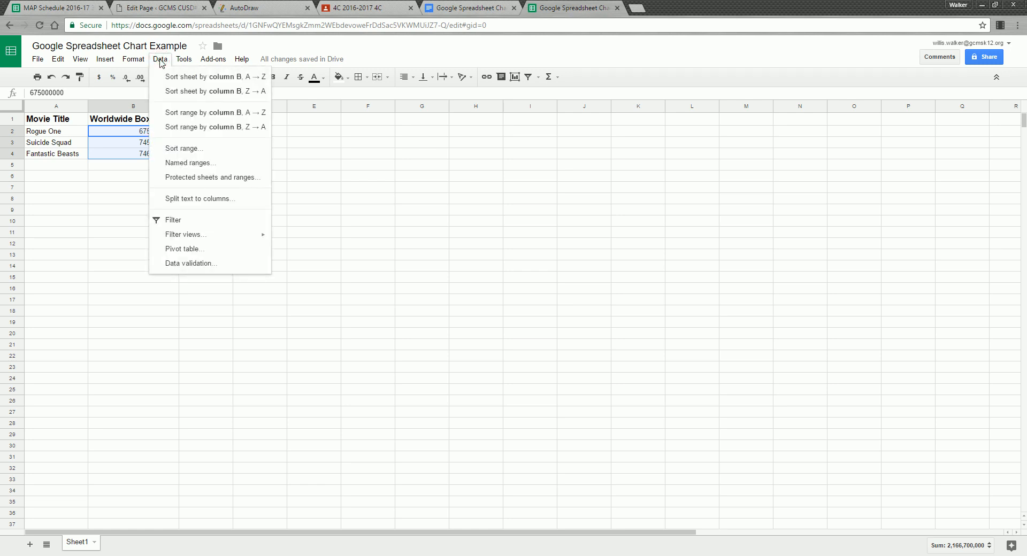
mouse_move(139, 62)
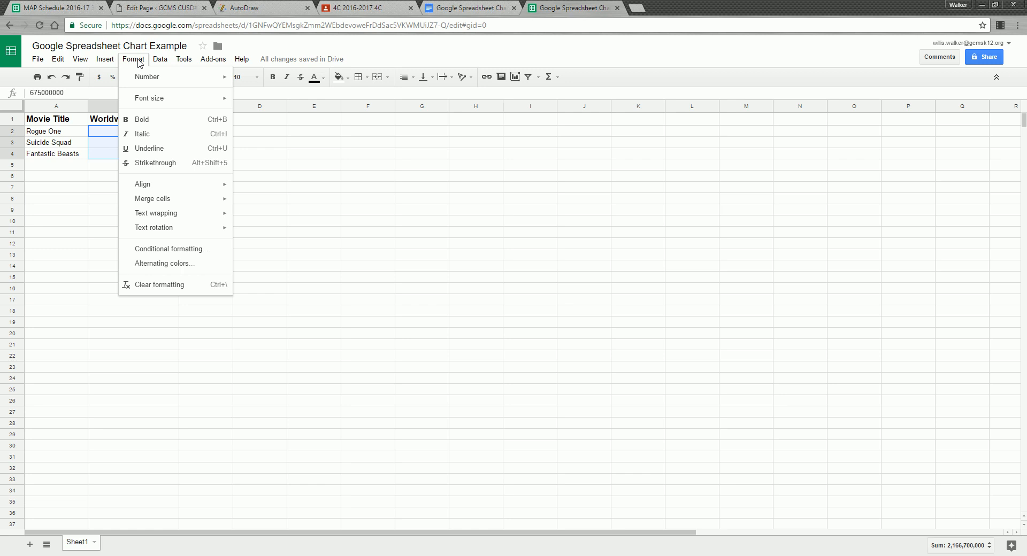
mouse_move(140, 80)
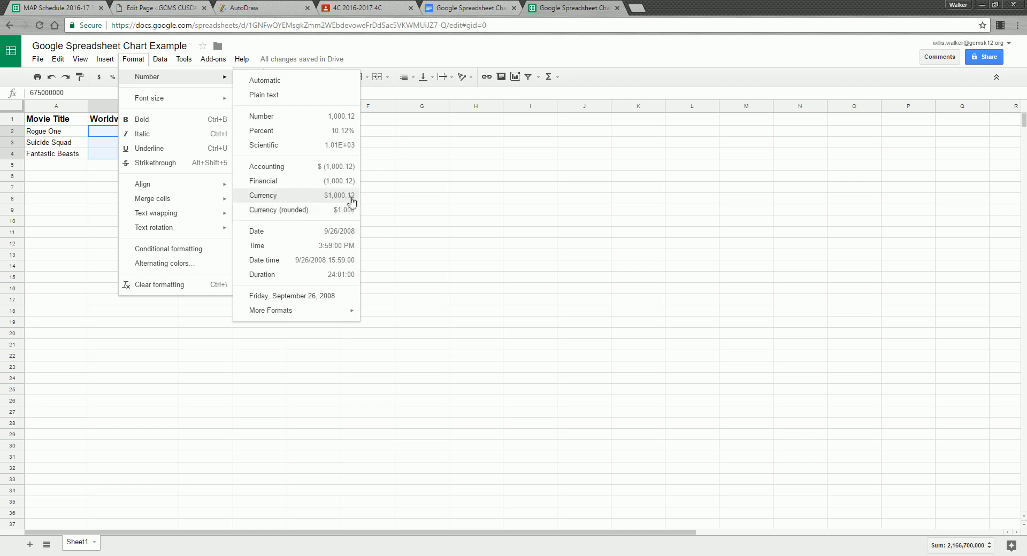
left_click(276, 214)
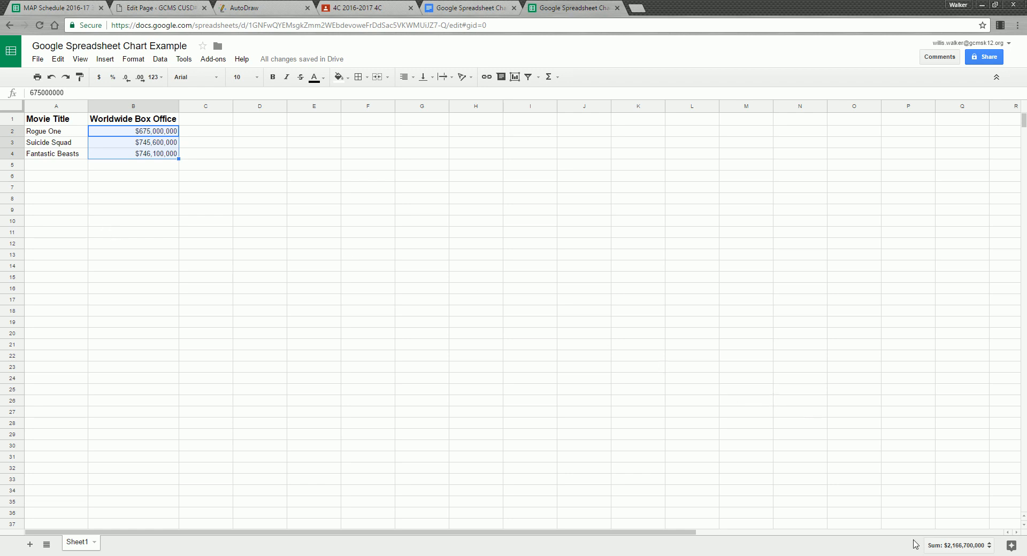
left_click(918, 555)
left_click(940, 524)
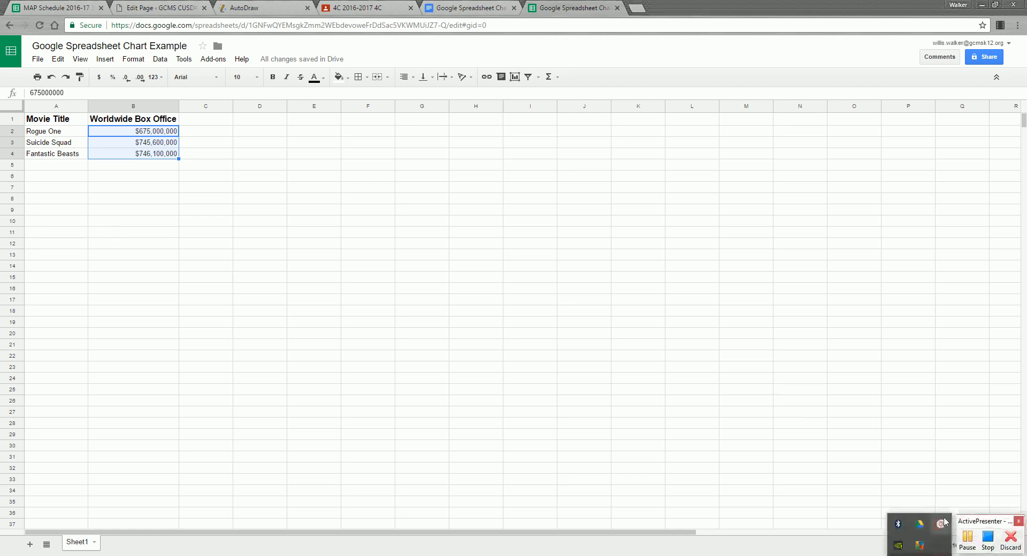